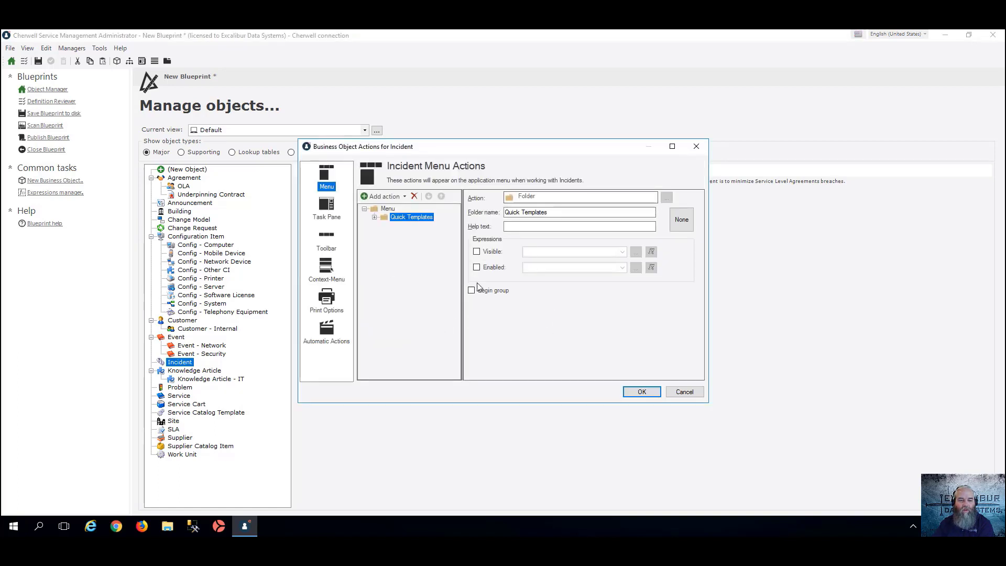
# - Show the Incident object's automatic actions and view the settings of the Take Ownership save action
pyautogui.moveTo(482, 153); pyautogui.dragTo(541, 147)
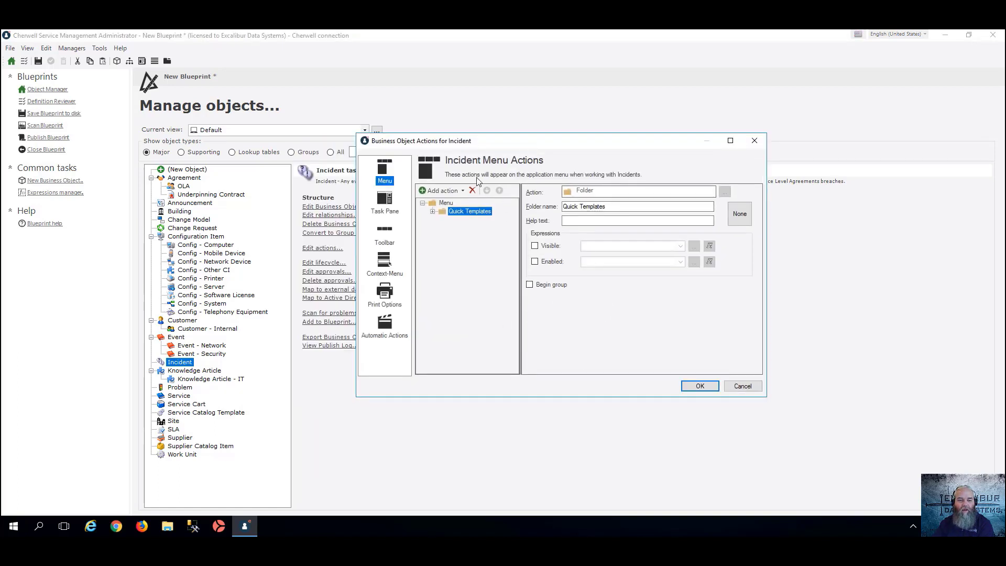
pyautogui.click(383, 334)
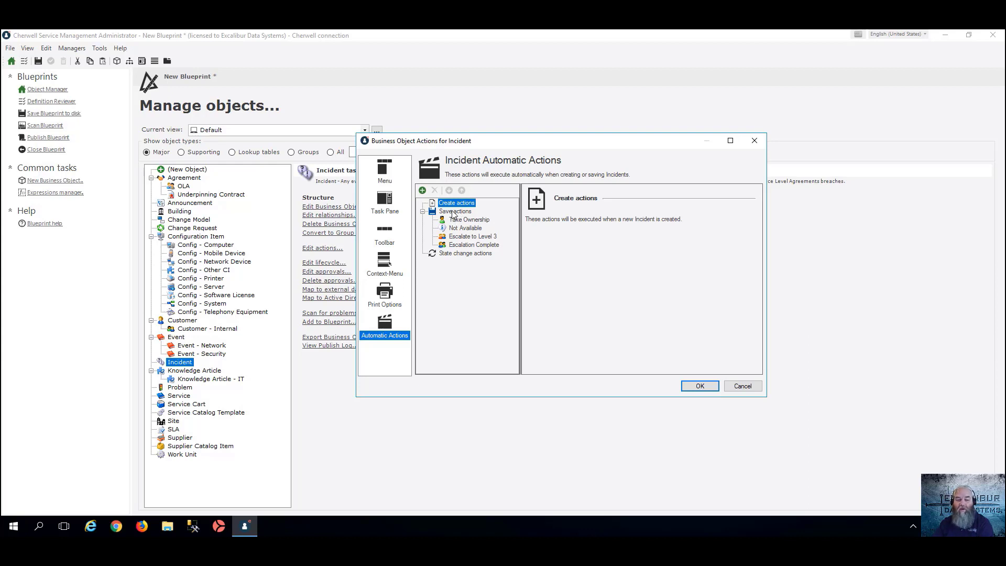
pyautogui.click(456, 212)
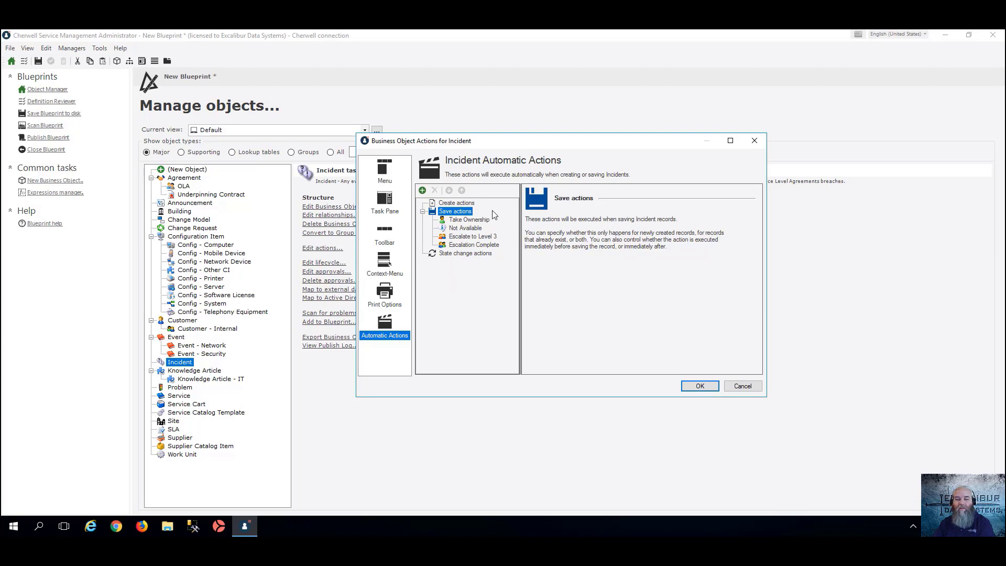
pyautogui.click(468, 220)
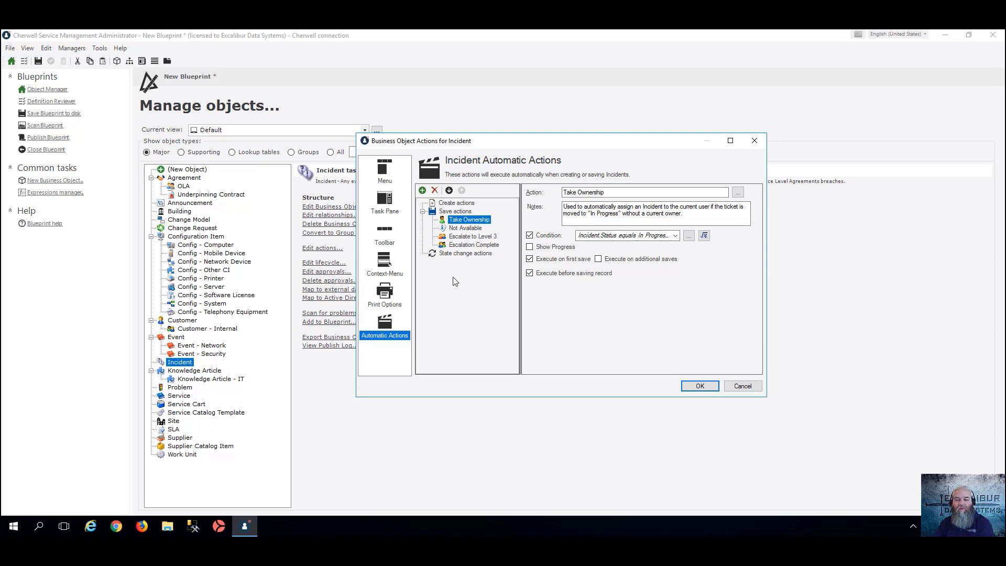
# - Examine each clause of the Take Ownership action's custom condition expression, and leave the expression without changes
pyautogui.click(703, 235)
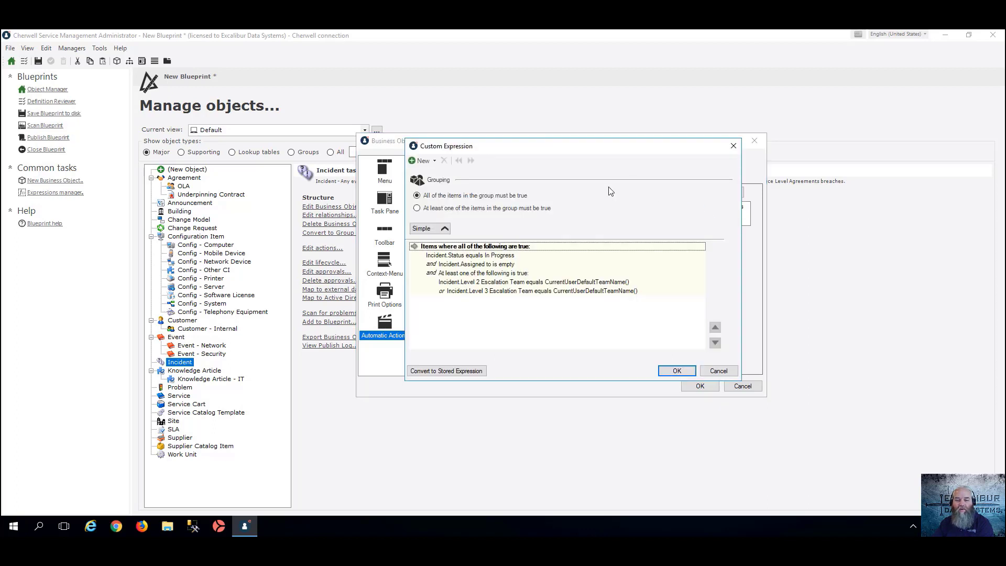
pyautogui.click(486, 257)
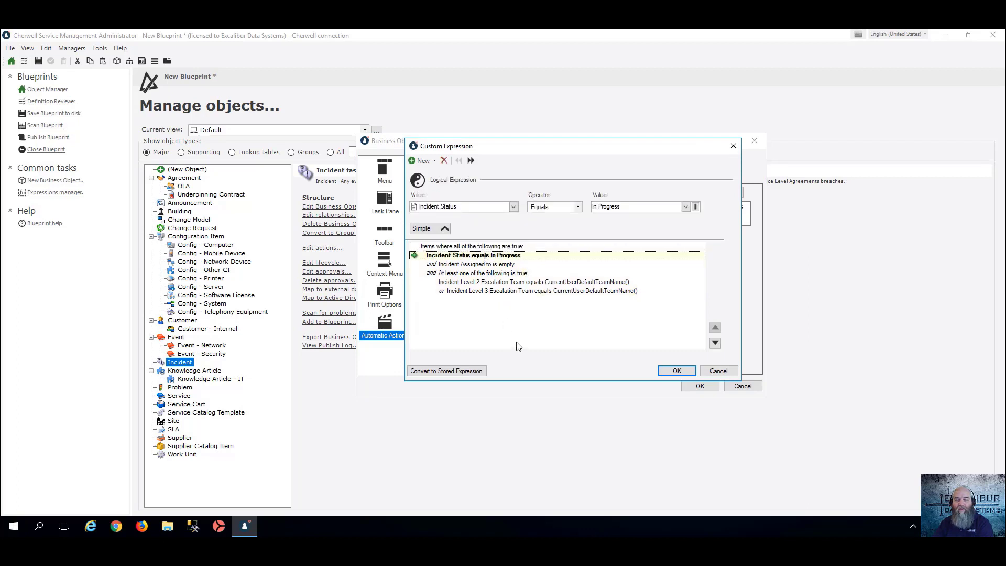
pyautogui.click(492, 265)
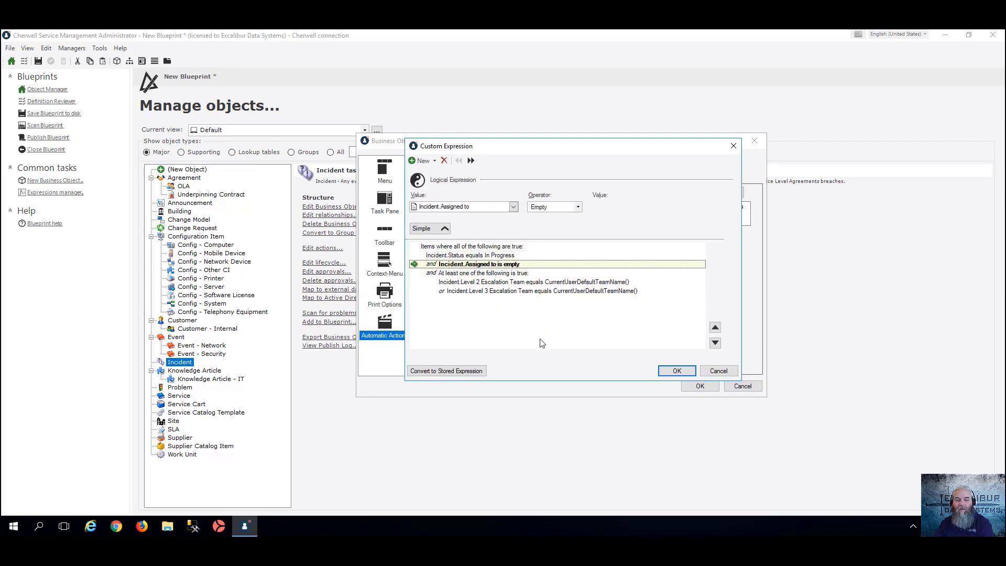
pyautogui.click(516, 283)
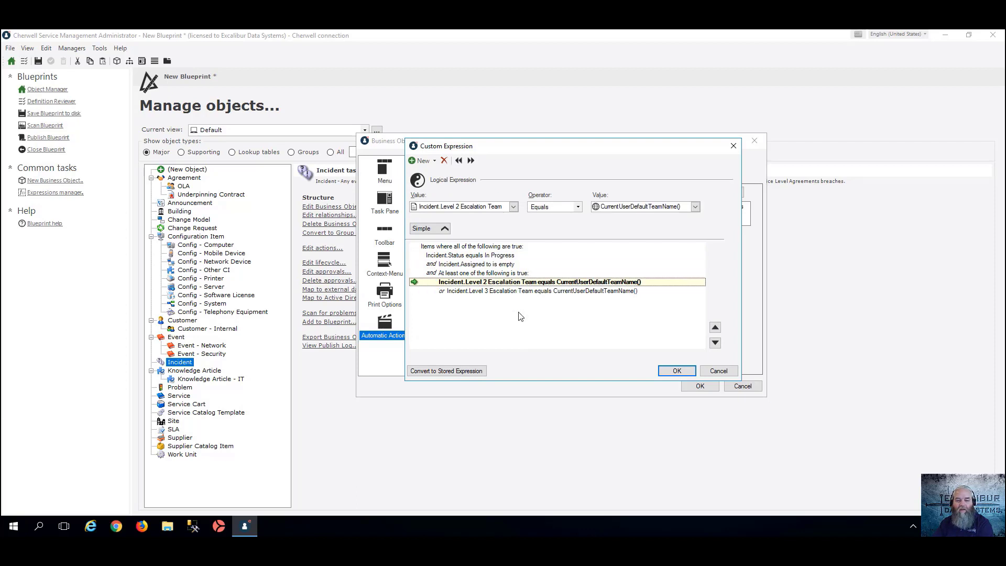
pyautogui.click(505, 292)
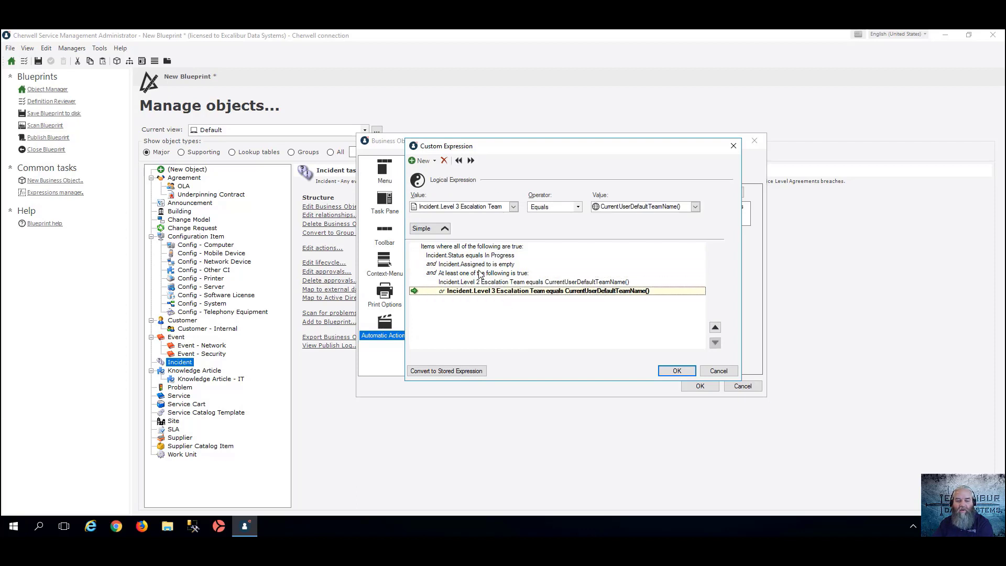
pyautogui.click(718, 370)
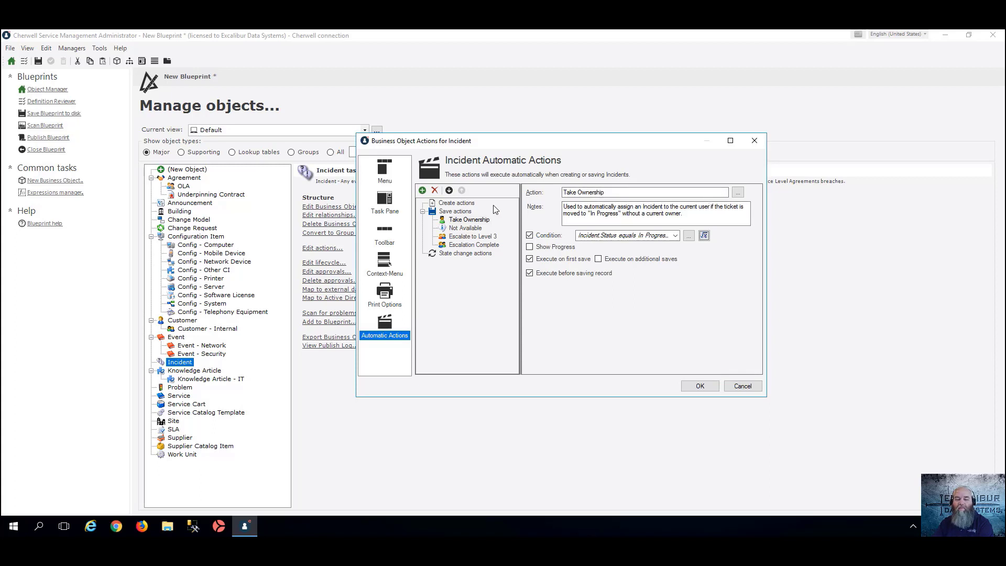
# - Look through the Incident save actions Not Available, Escalate to Level 3 and Escalation Complete, returning to Take Ownership
pyautogui.click(447, 212)
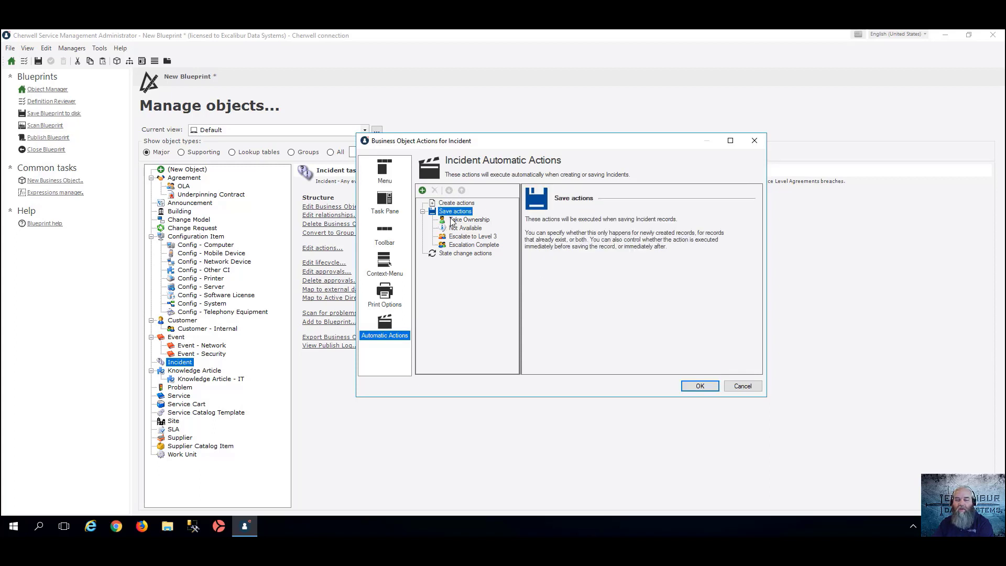
pyautogui.click(459, 228)
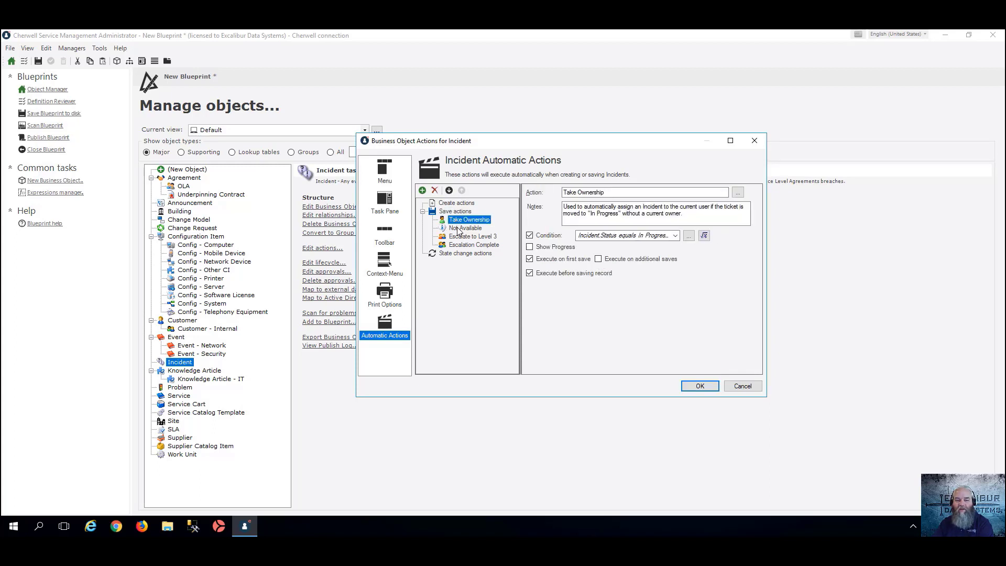
pyautogui.click(461, 237)
pyautogui.click(460, 244)
pyautogui.click(462, 220)
# - View the One-Step Actions selectable for Take Ownership, and leave the Incident business object actions without changes
pyautogui.click(737, 192)
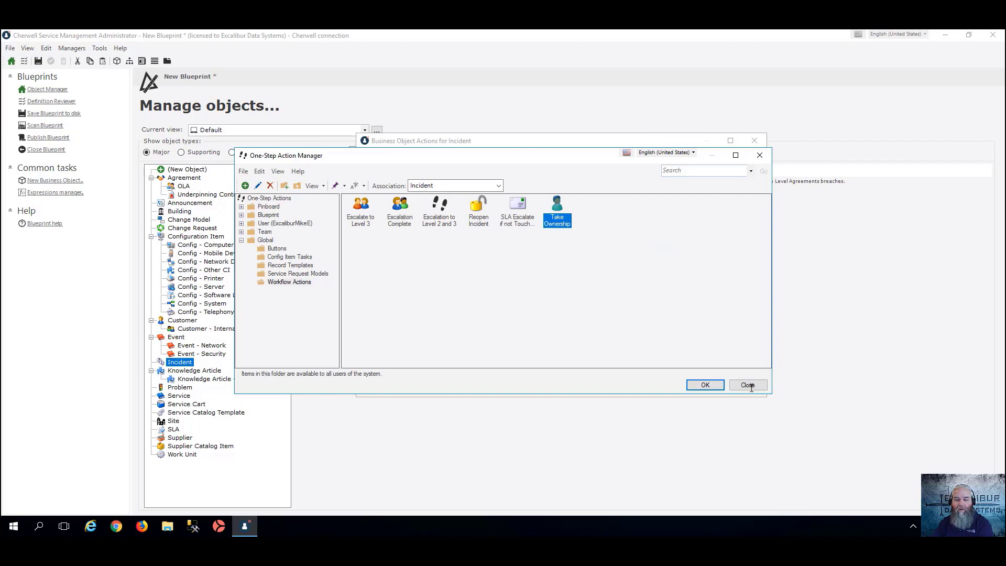
pyautogui.click(747, 385)
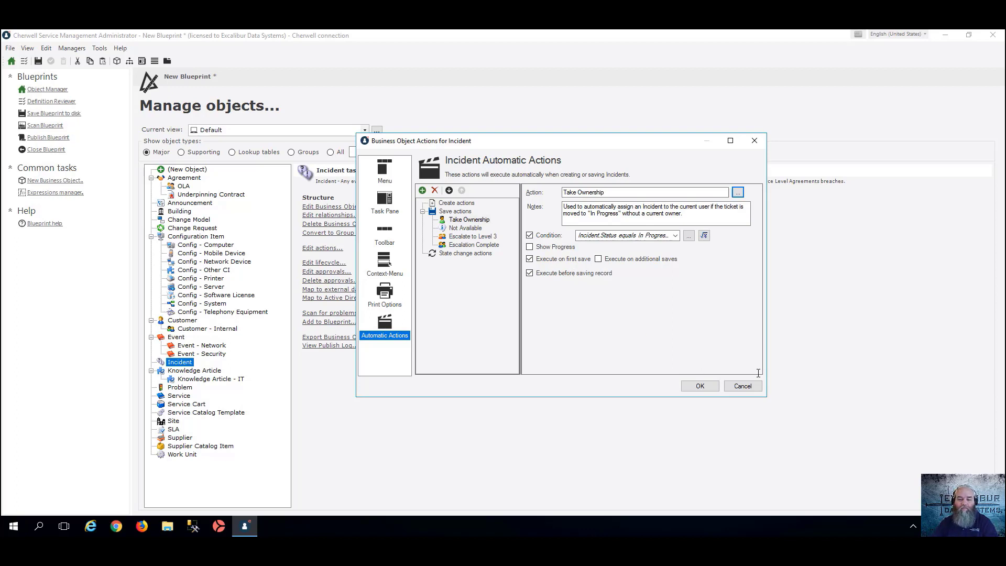
pyautogui.click(744, 386)
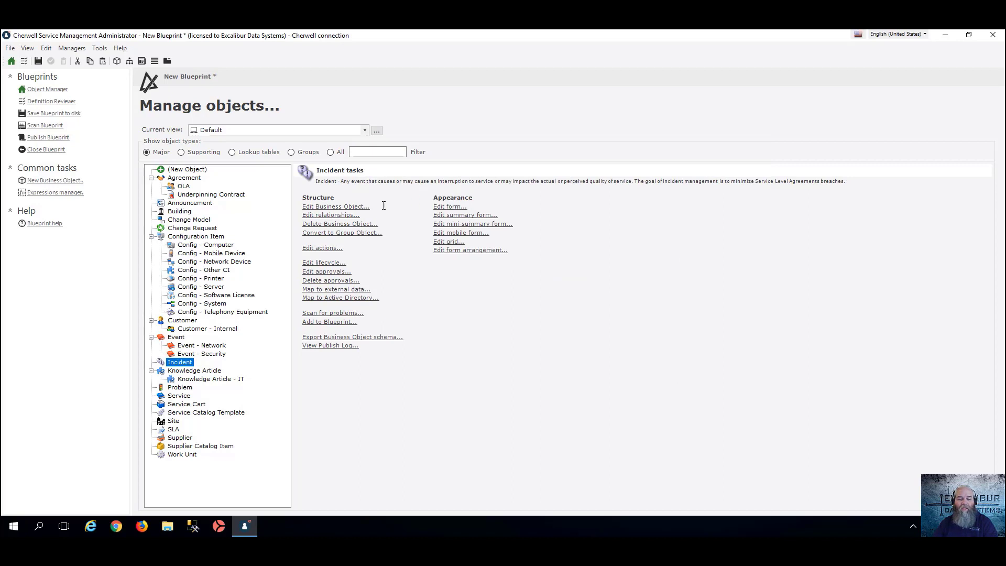
# - Close the new blueprint without saving its changes and go to the Automation Processes category
pyautogui.click(57, 151)
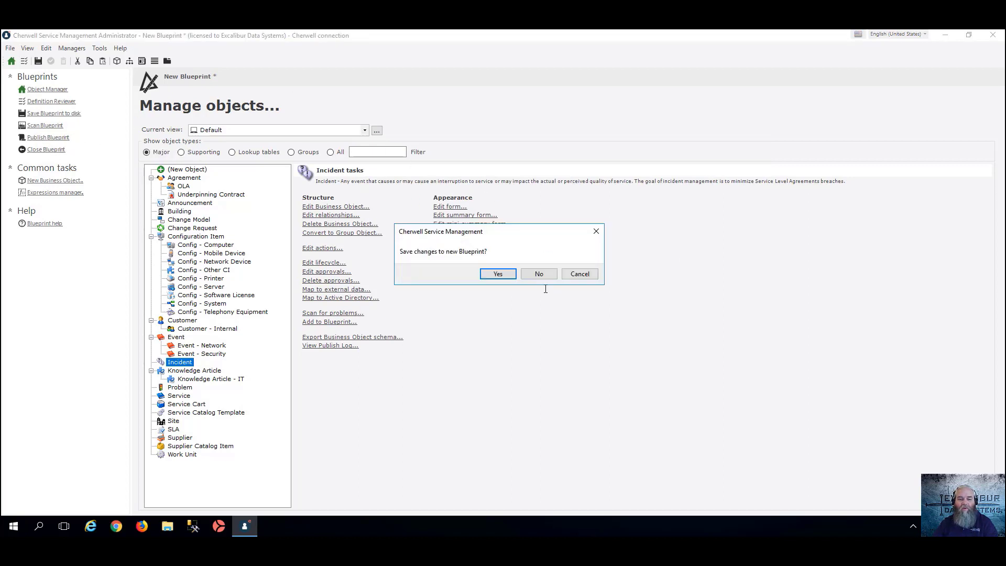
pyautogui.click(538, 274)
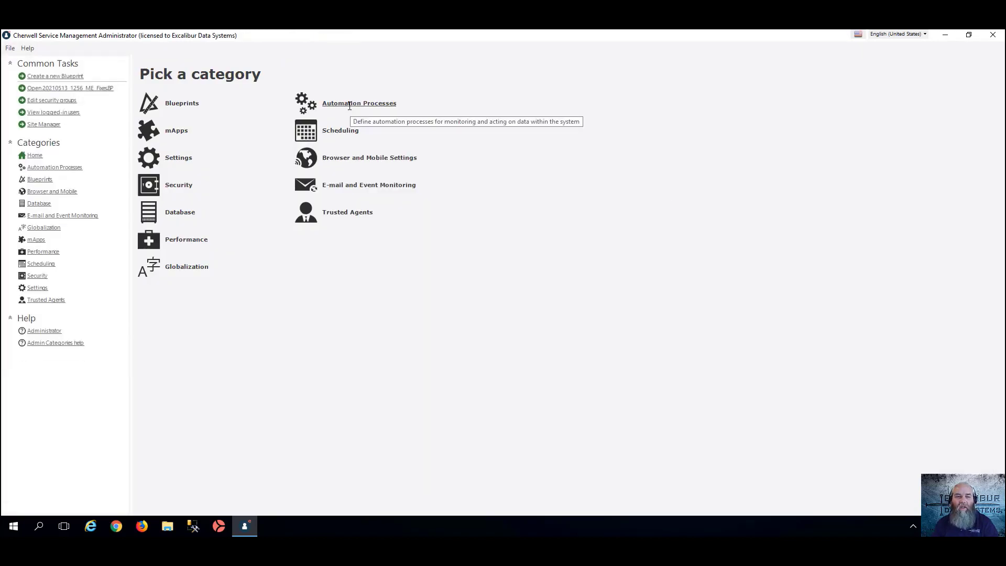
pyautogui.click(349, 104)
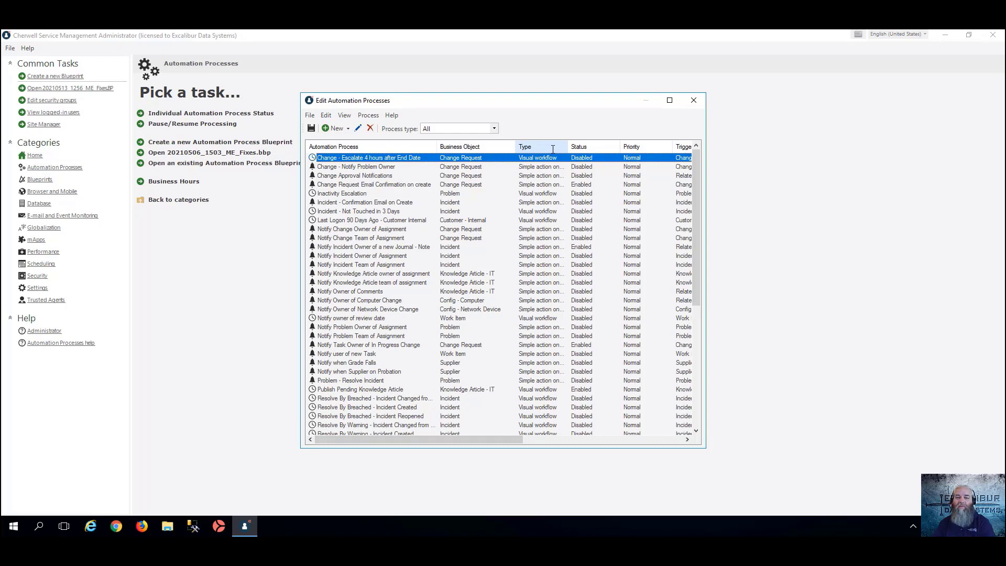
# - Sort the automation processes by business object and widen their window to show the Trigger and Description columns
pyautogui.click(477, 147)
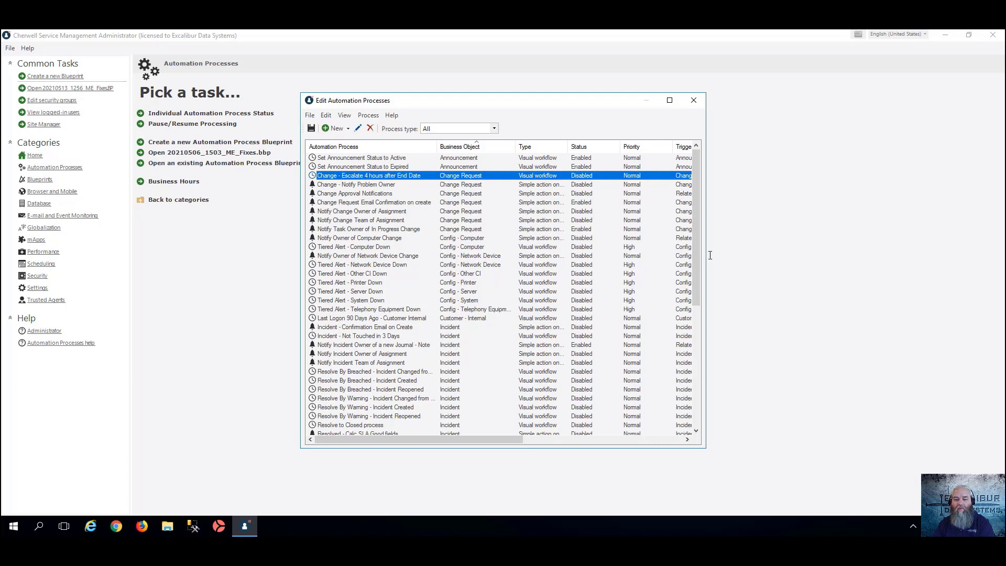
pyautogui.moveTo(706, 255); pyautogui.dragTo(985, 256)
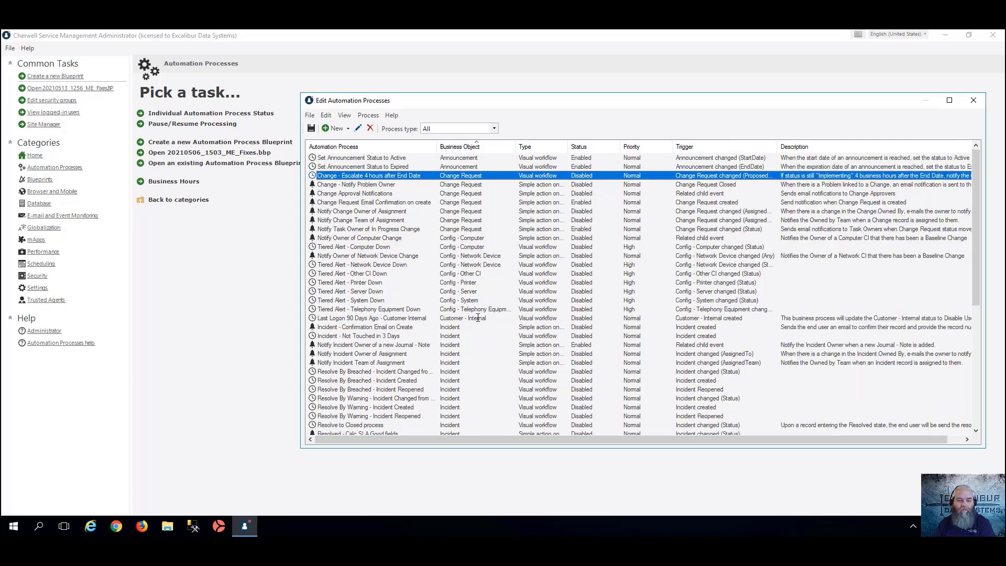
pyautogui.scroll(-4, 477, 317)
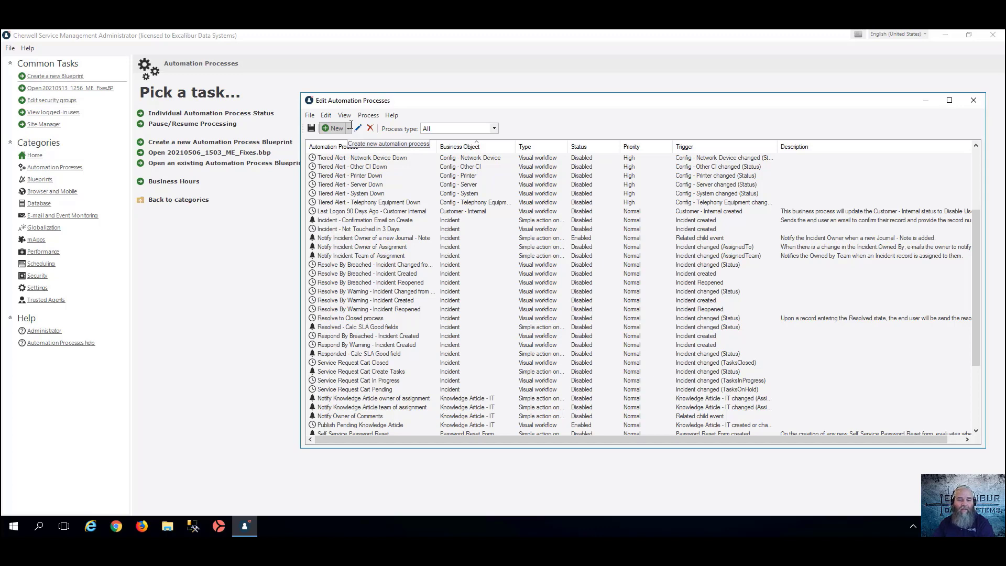
# - Review the Incident SLA and Resolve to Closed automation processes, and view the process types available for a new one
pyautogui.click(580, 265)
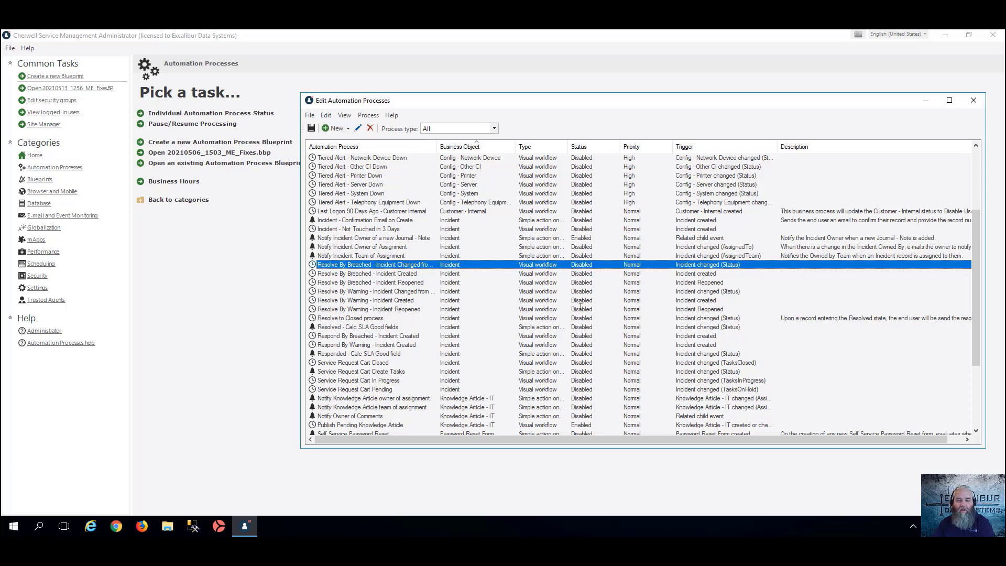
pyautogui.click(581, 309)
pyautogui.click(580, 353)
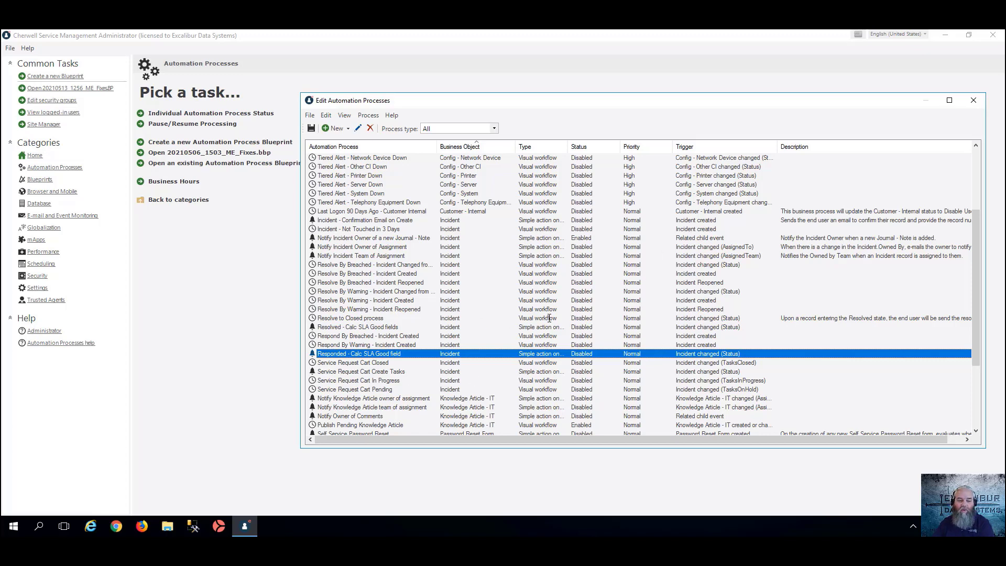
pyautogui.click(366, 317)
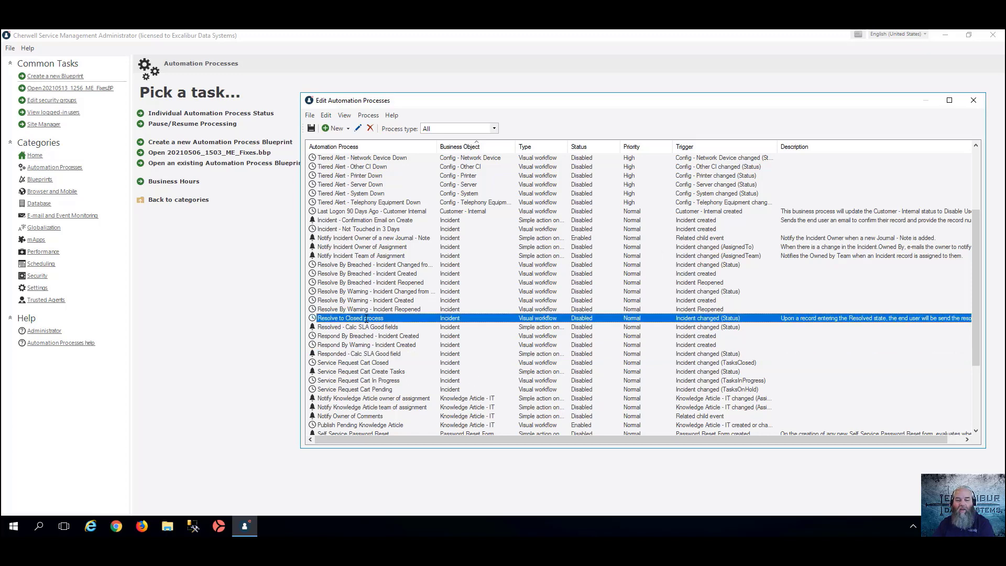
pyautogui.click(349, 128)
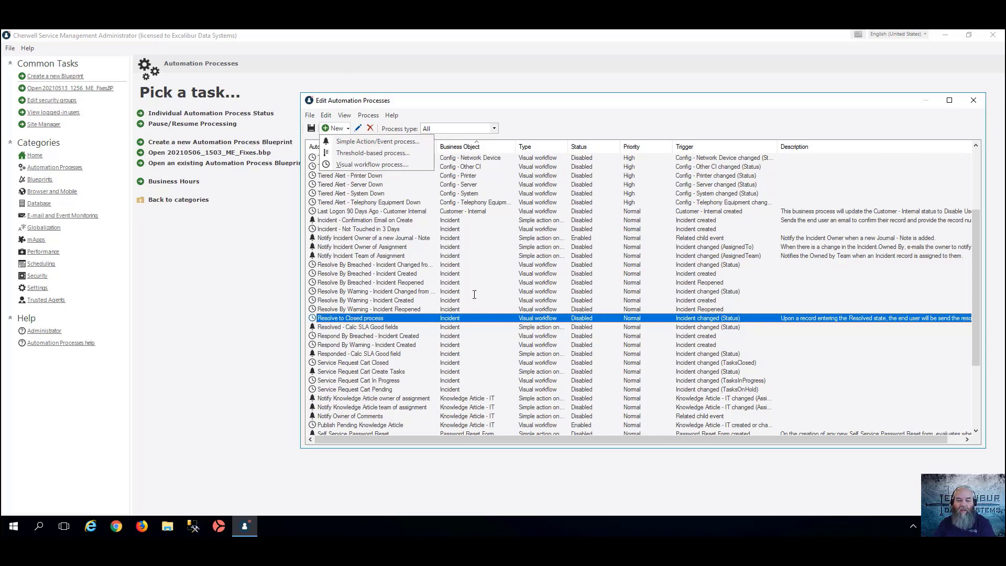
pyautogui.click(384, 239)
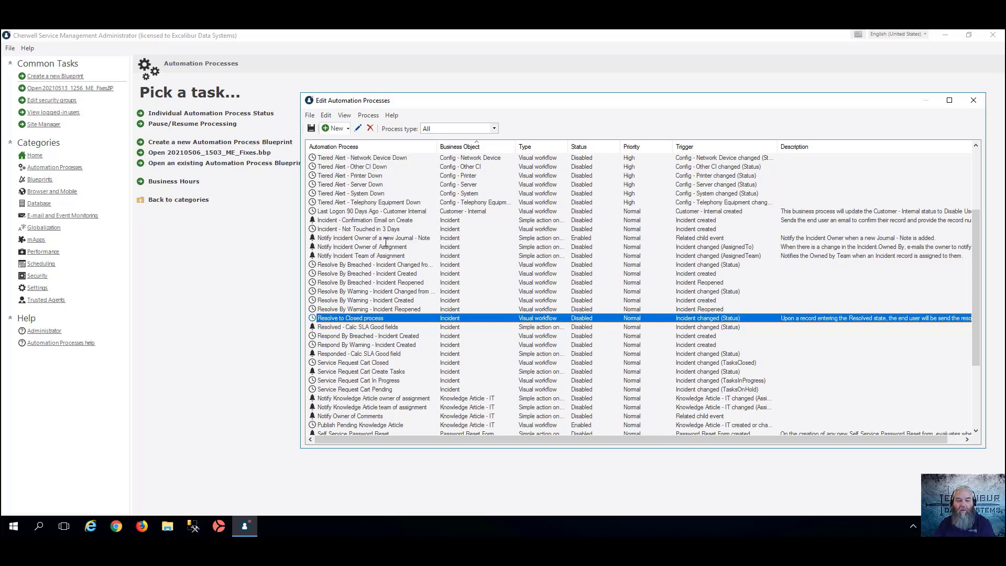
# - Open the Notify Incident Owner of Assignment process and view the events available to trigger it
pyautogui.click(384, 238)
pyautogui.click(373, 247)
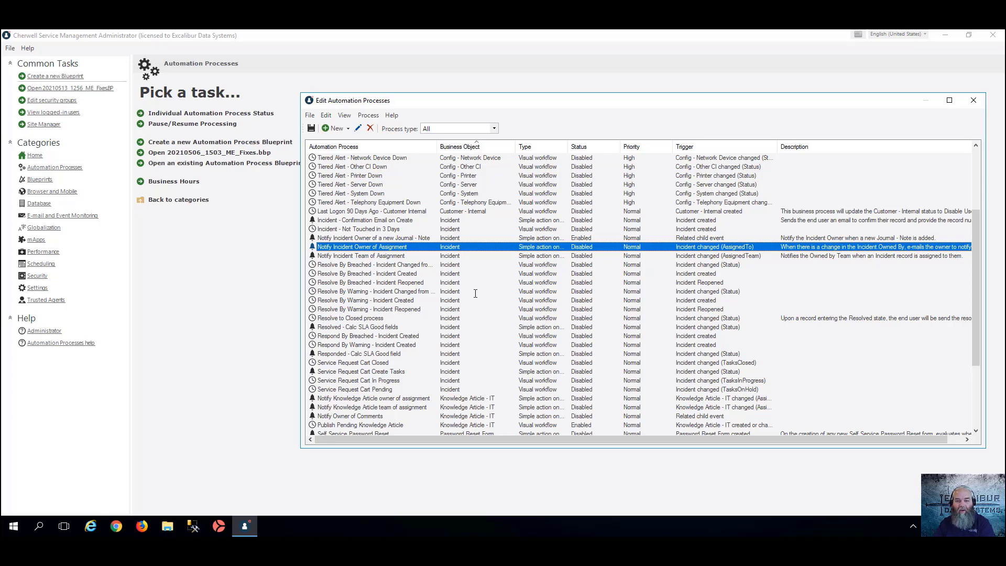
pyautogui.press('Return')
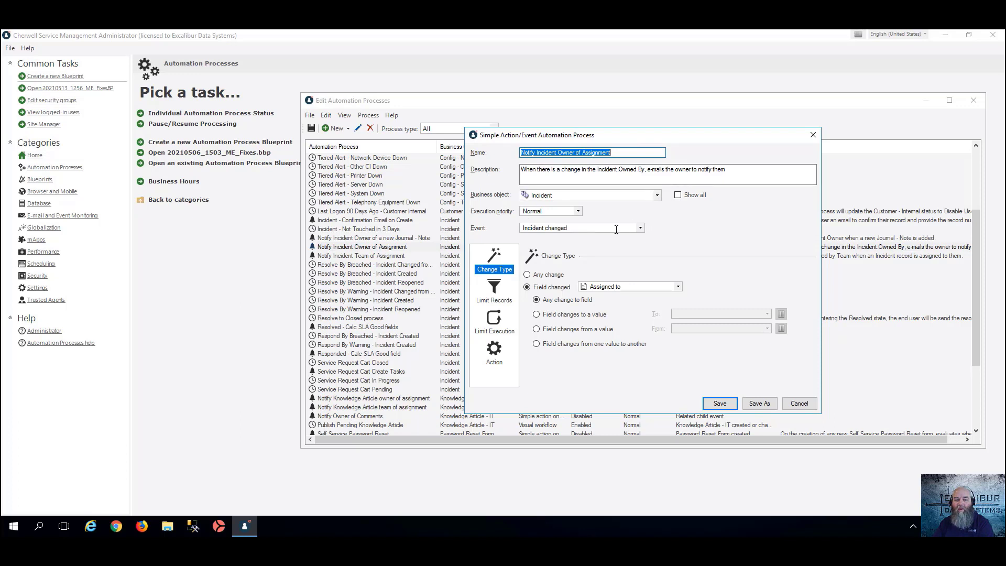
pyautogui.click(640, 227)
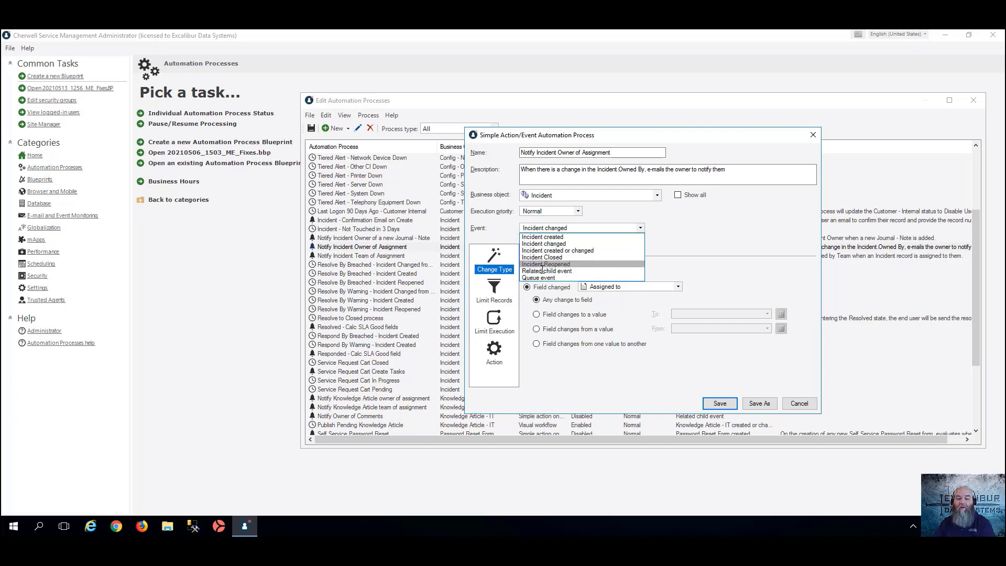
pyautogui.click(706, 221)
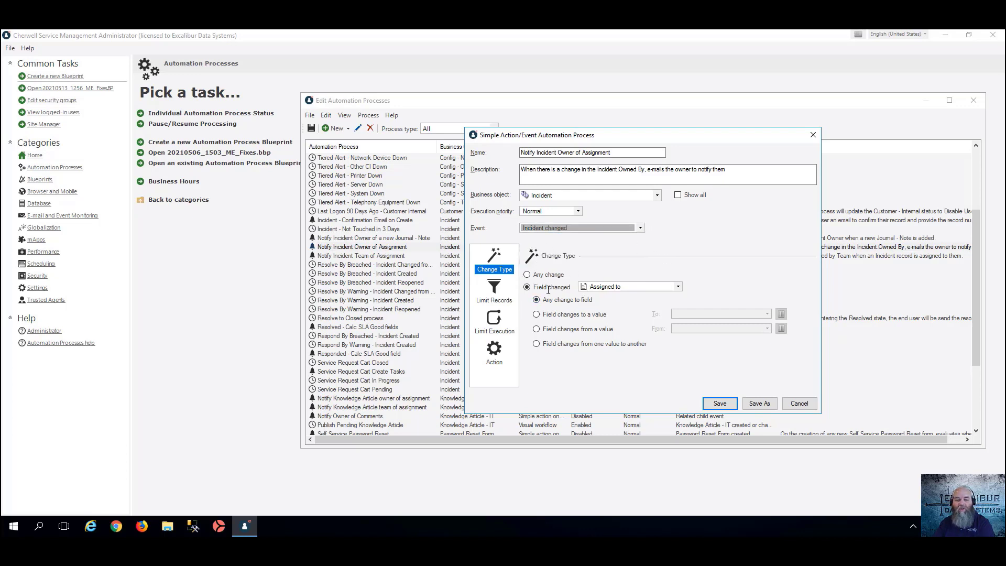
# - Examine the record limits, execution limits and action settings of the Notify Incident Owner of Assignment process
pyautogui.click(494, 288)
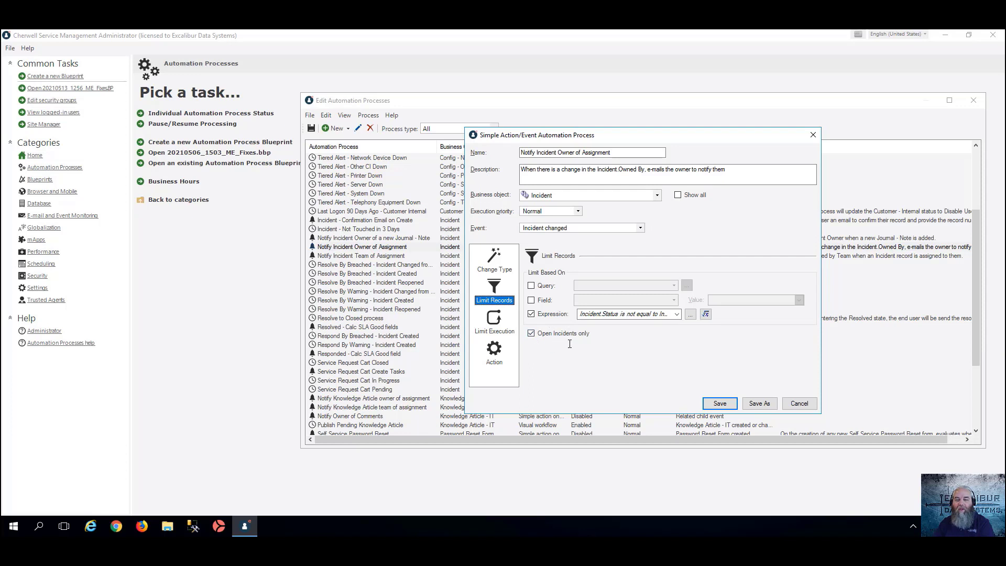
pyautogui.click(495, 318)
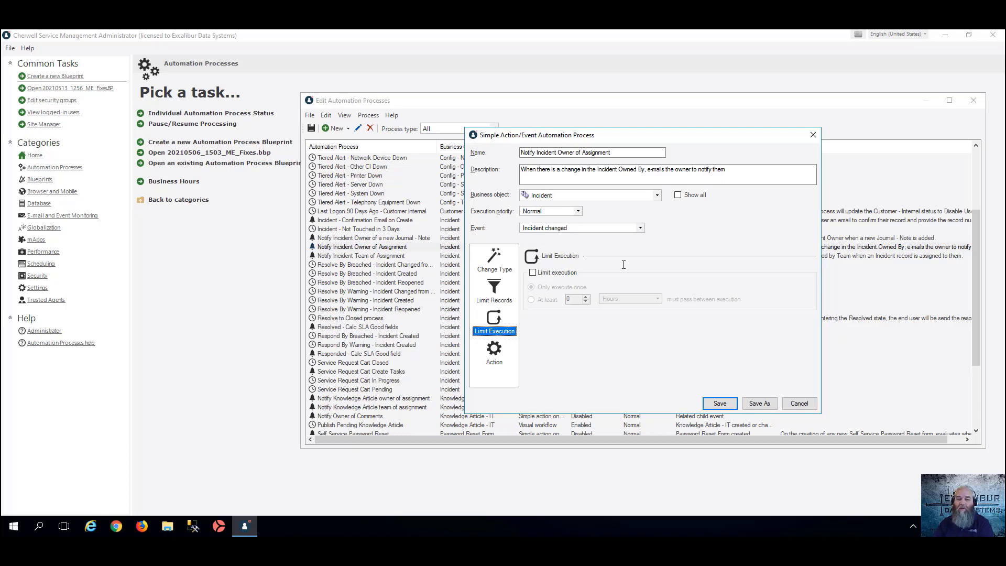
pyautogui.click(494, 361)
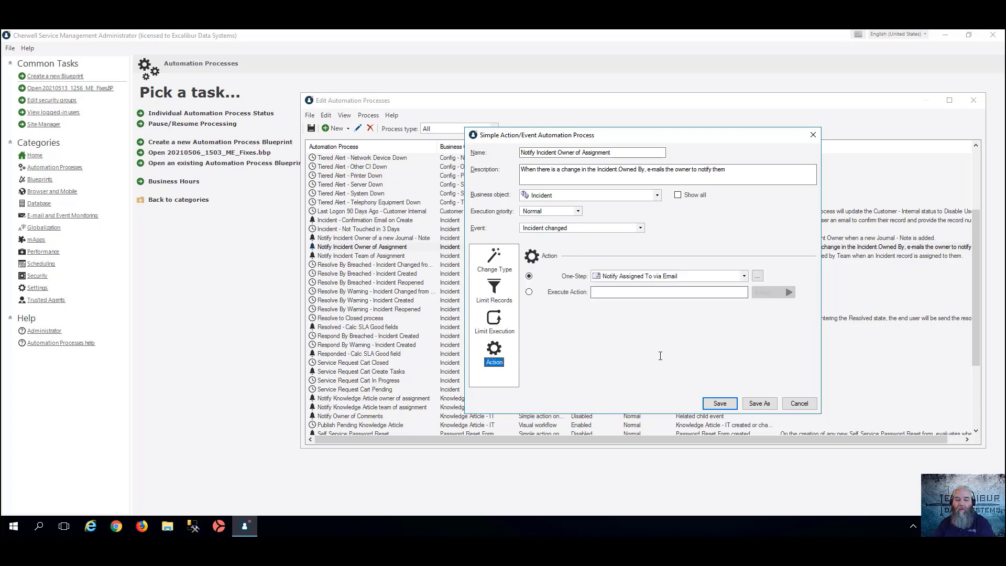
# - View the actions the process can execute instead of a One-Step, and close the process without saving
pyautogui.click(529, 292)
pyautogui.click(768, 292)
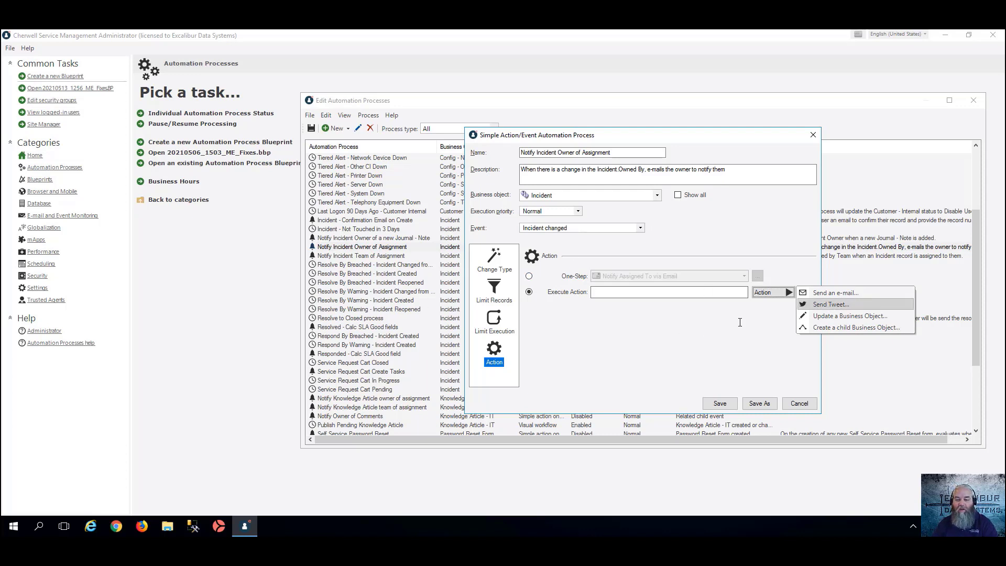
pyautogui.click(640, 347)
pyautogui.click(798, 403)
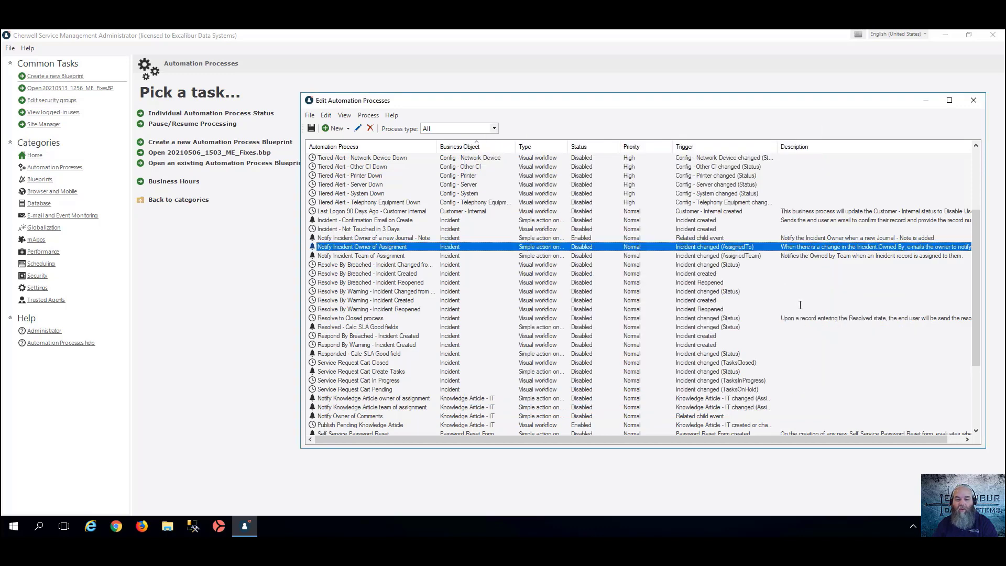
# - Open the Resolve to Closed process in the visual workflow designer and view the events available to start it
pyautogui.click(335, 128)
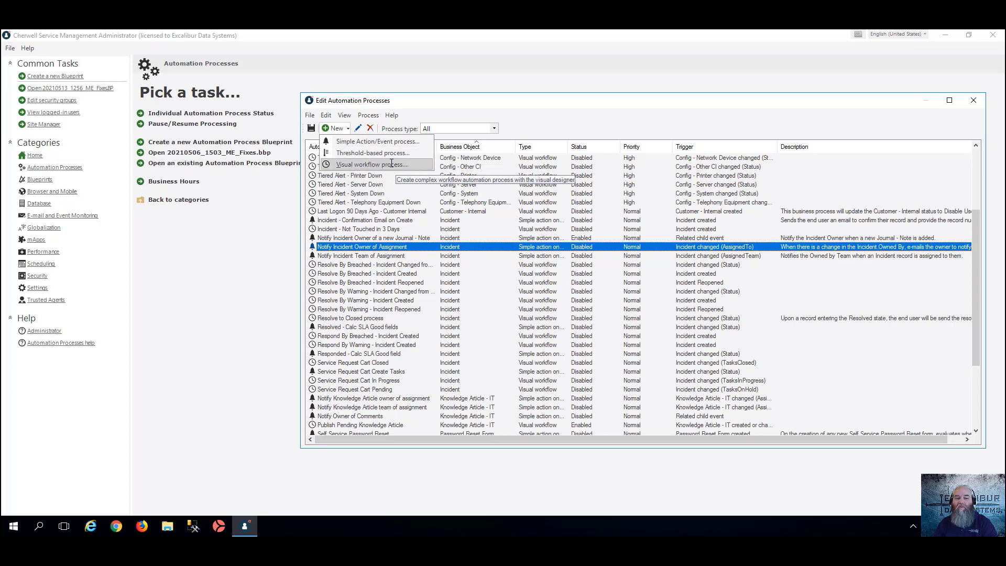
pyautogui.rightClick(343, 318)
pyautogui.click(377, 336)
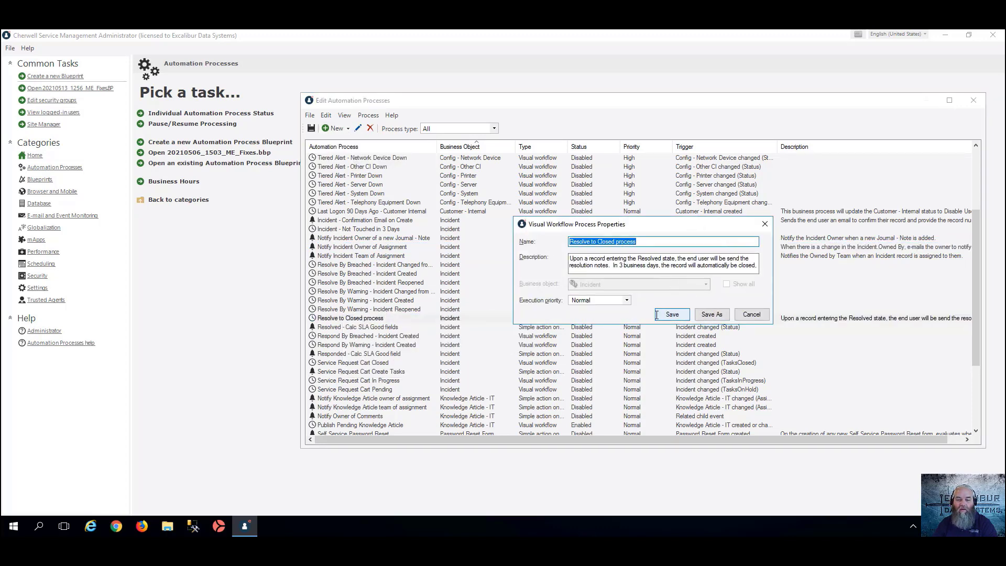
pyautogui.click(673, 314)
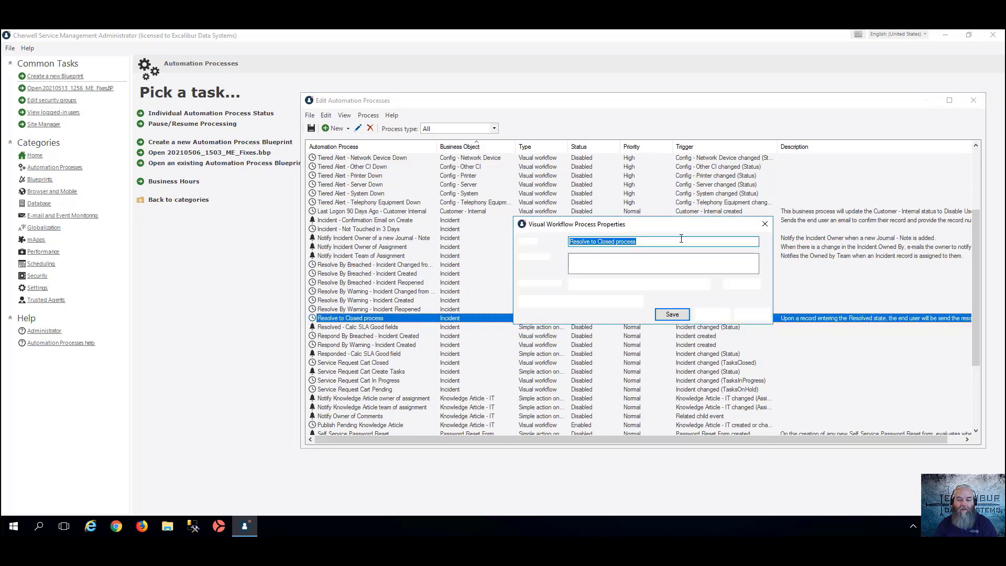
pyautogui.click(680, 314)
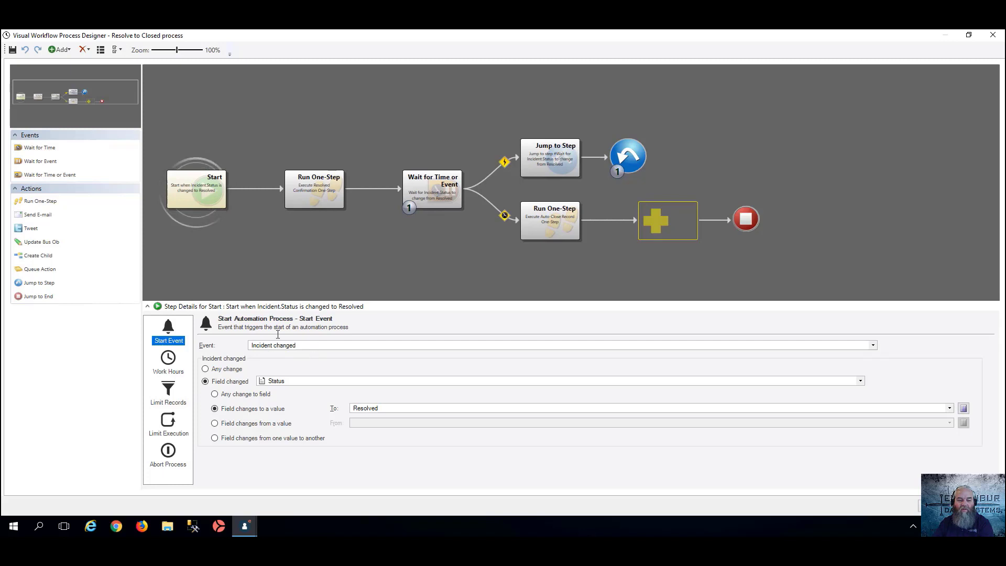
pyautogui.click(288, 344)
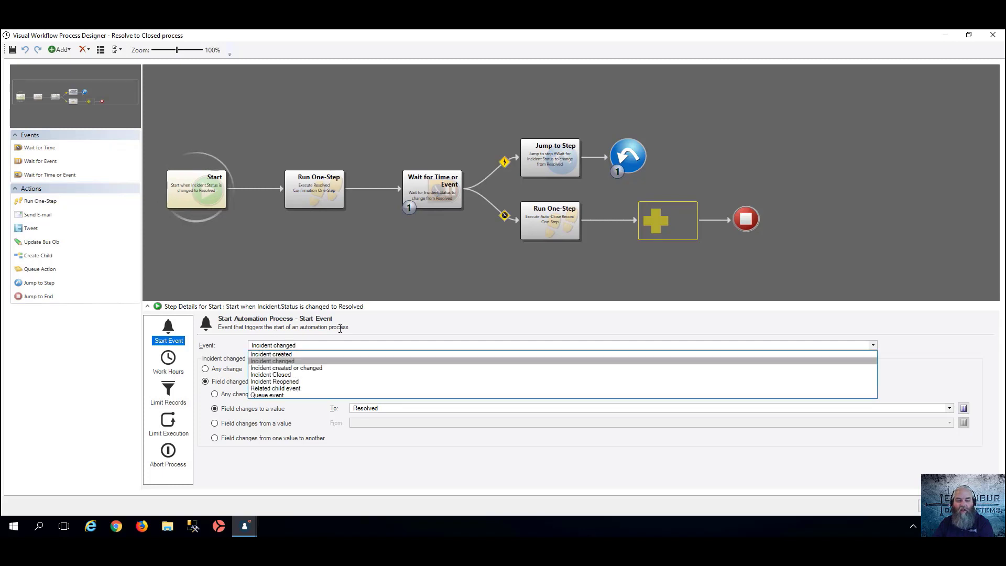
pyautogui.click(363, 324)
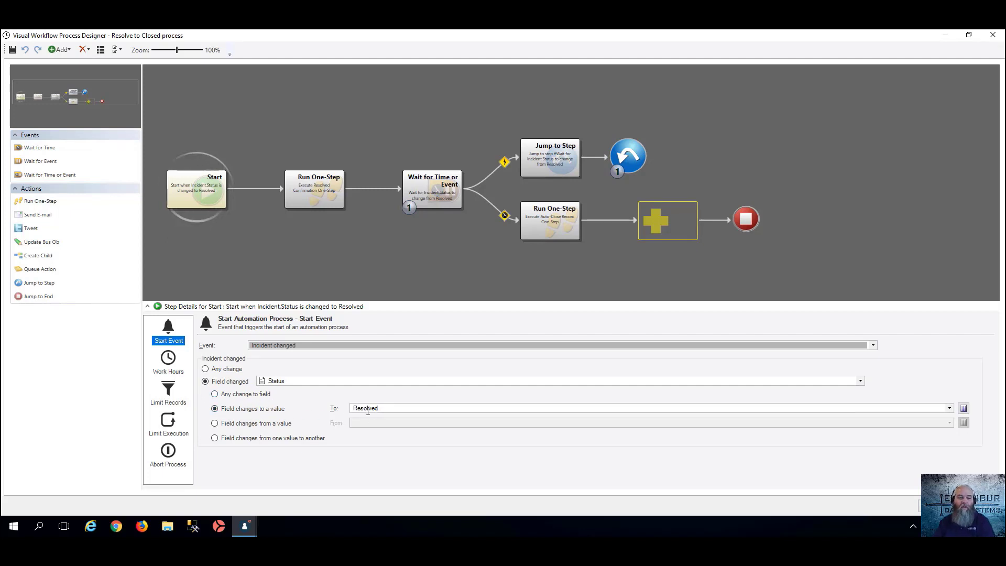
# - Examine the work hours, record limits, execution limits and abort criteria of the workflow's Start step
pyautogui.click(173, 358)
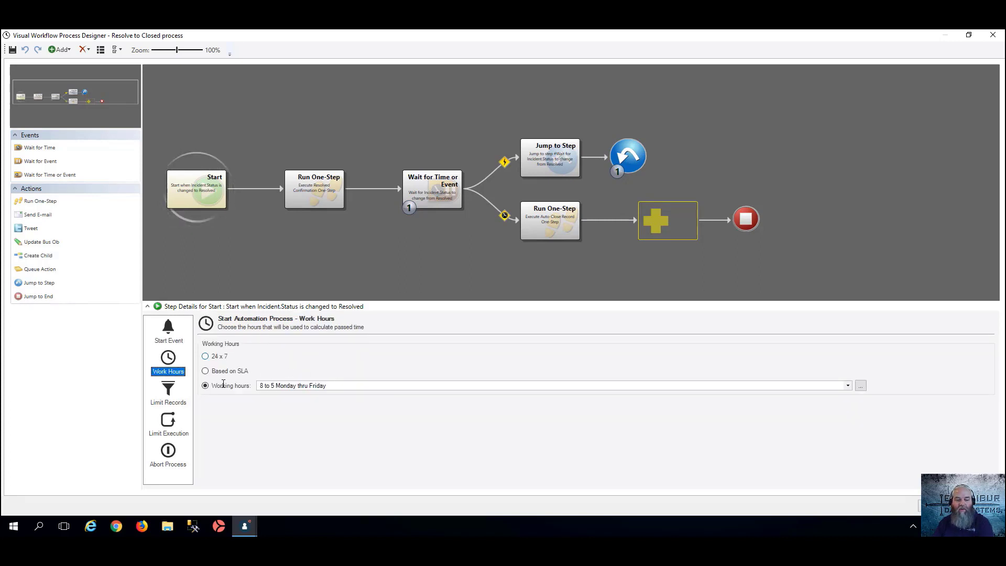
pyautogui.click(169, 394)
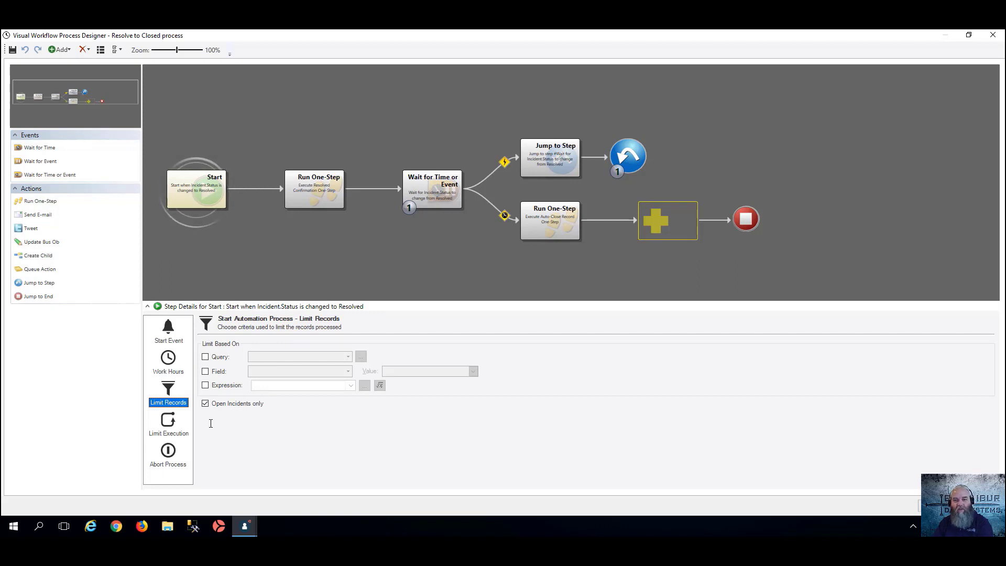
pyautogui.click(166, 428)
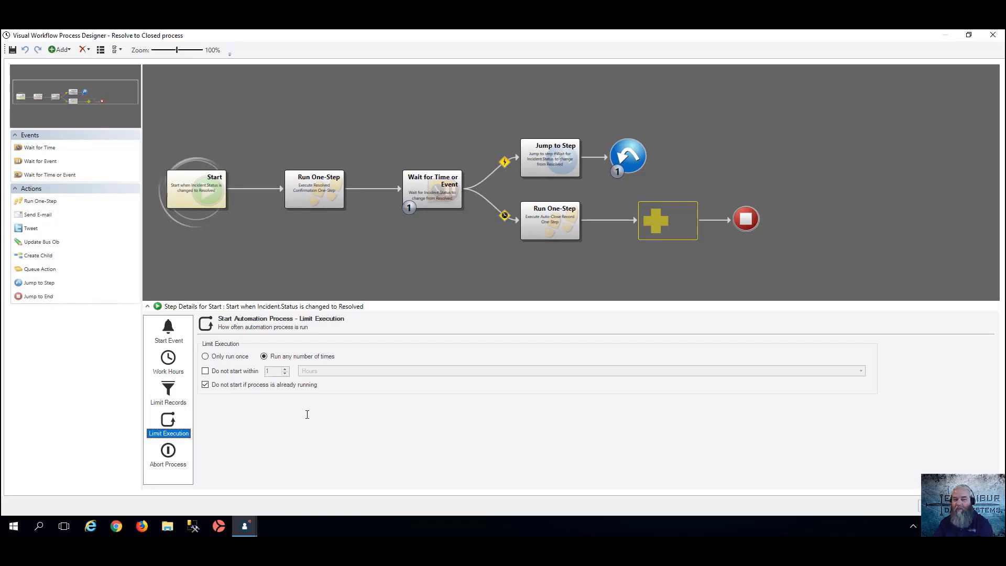
pyautogui.click(173, 456)
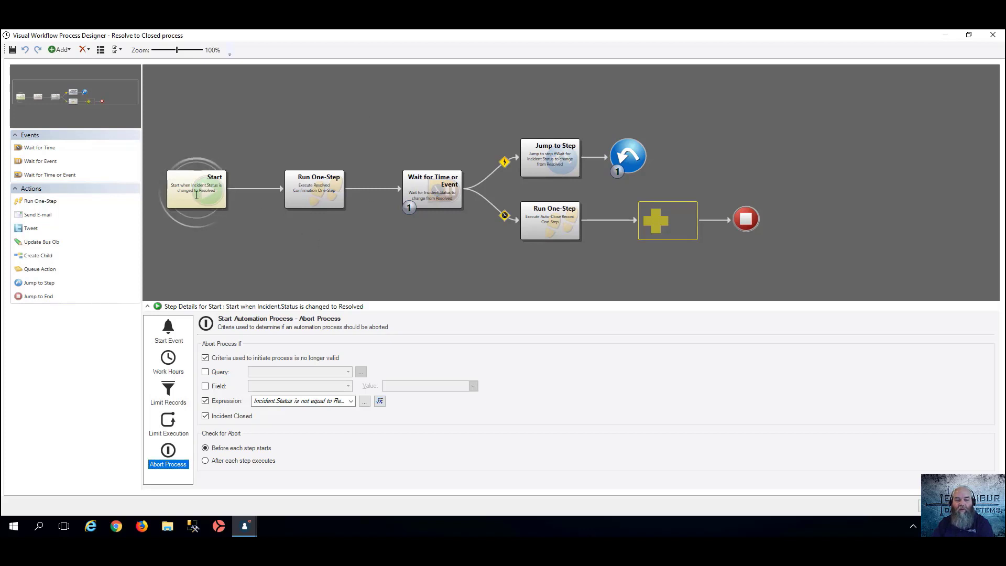
# - Examine the settings of the Resolved Confirmation One-Step, the Wait for Time or Event step with its time limit, and the Auto-Close Record One-Step
pyautogui.click(330, 177)
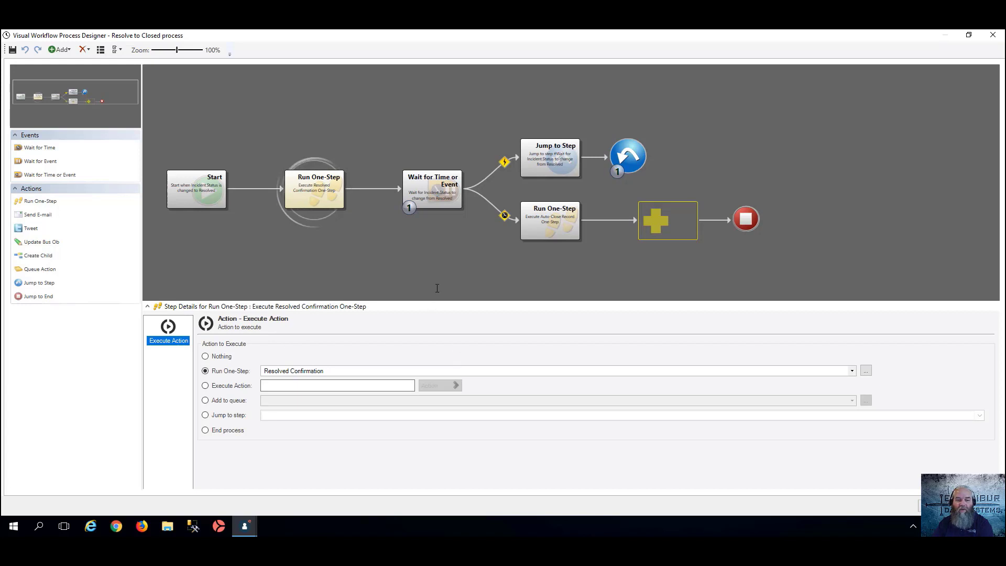
pyautogui.click(410, 204)
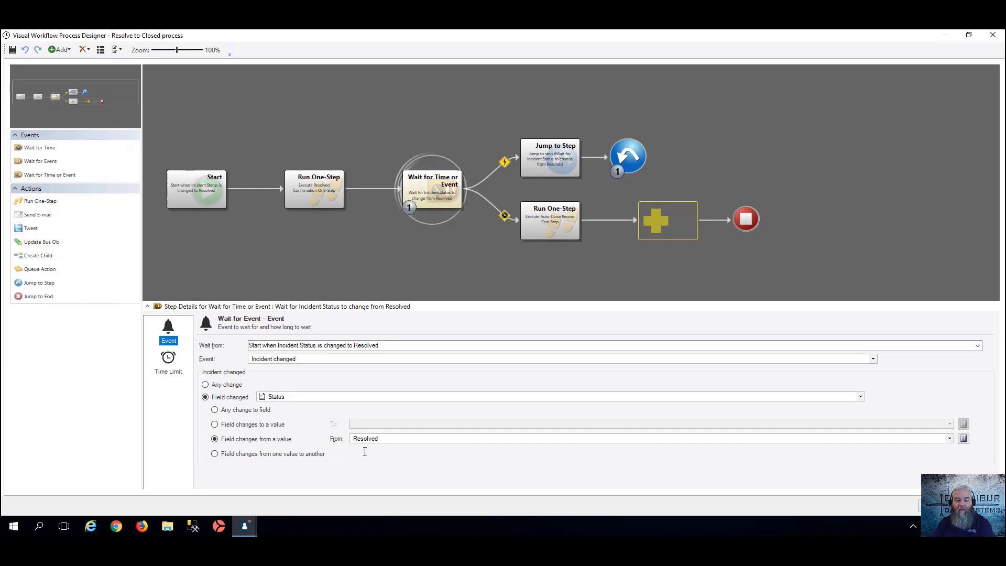
pyautogui.click(168, 360)
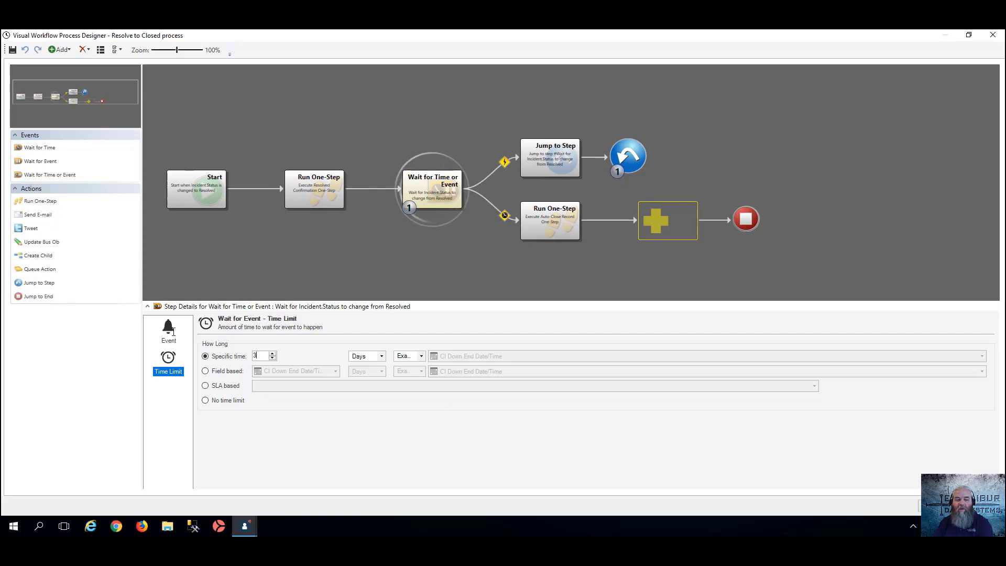
pyautogui.click(173, 331)
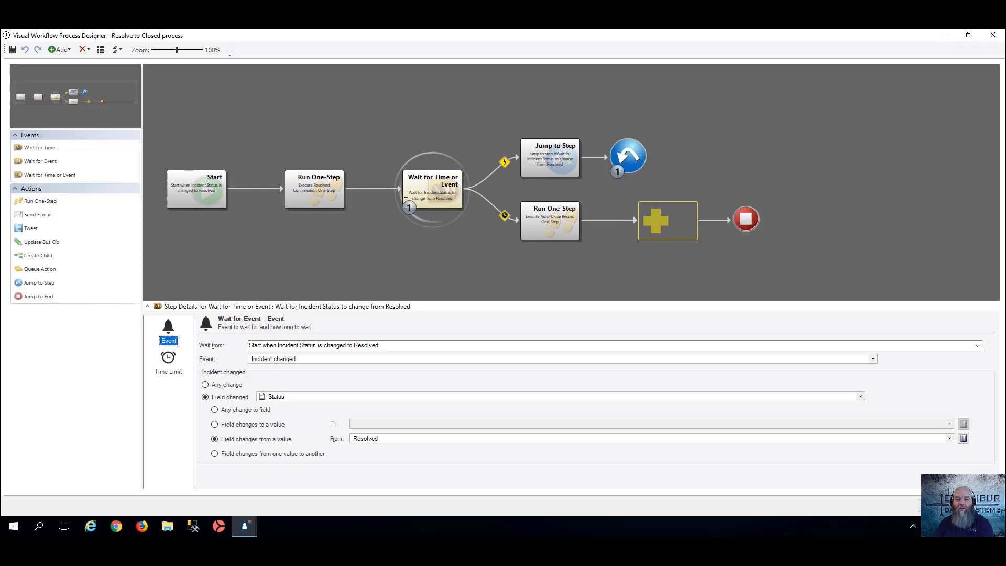
pyautogui.click(543, 221)
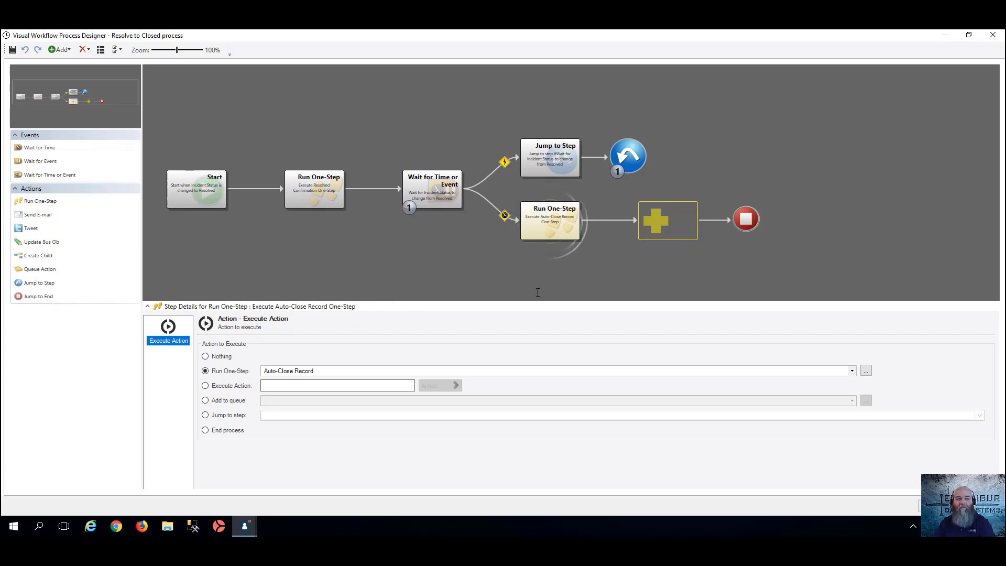
# - Close the Resolve to Closed workflow and the automation process editor without saving changes to the Blueprint
pyautogui.click(980, 505)
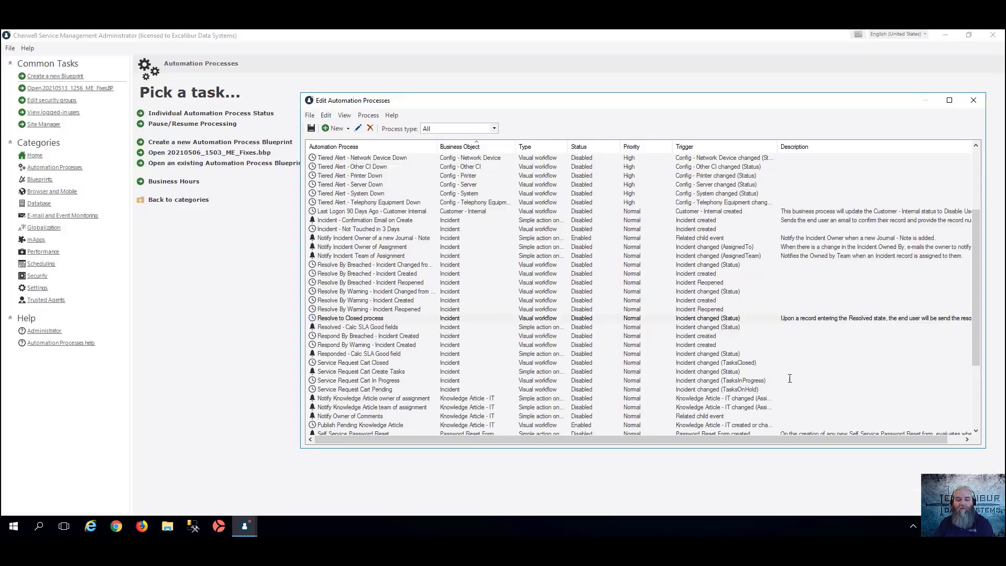
pyautogui.click(973, 100)
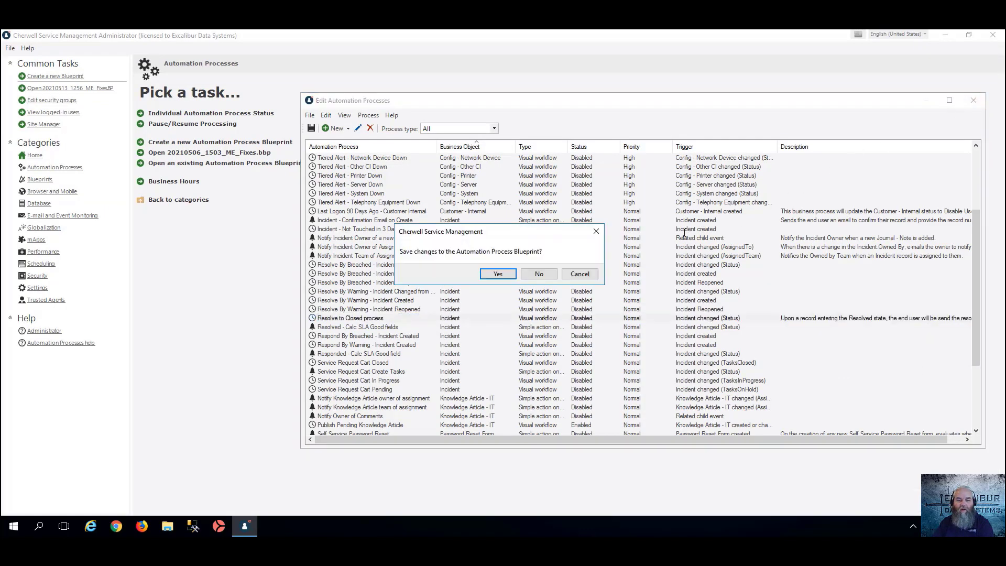
pyautogui.click(541, 272)
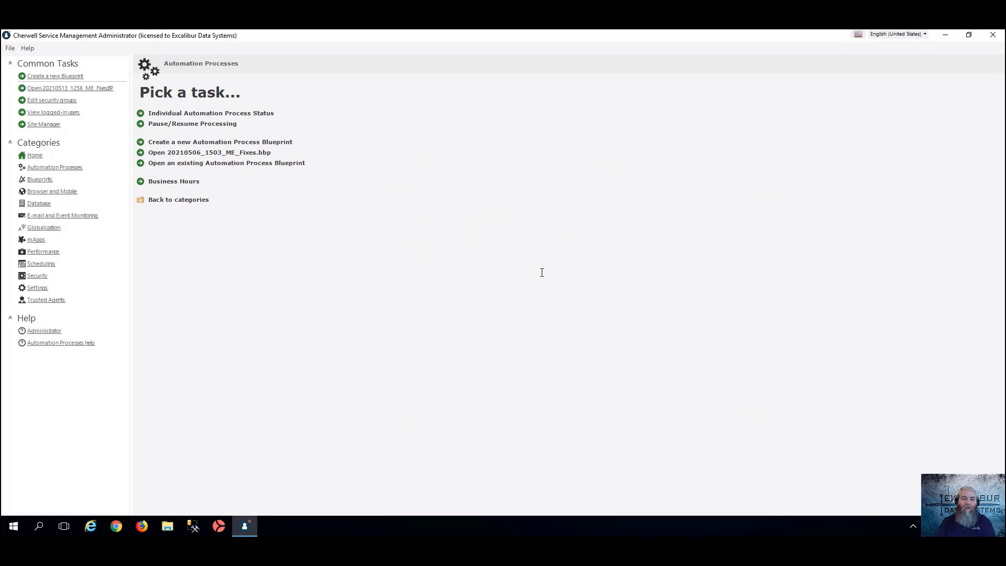